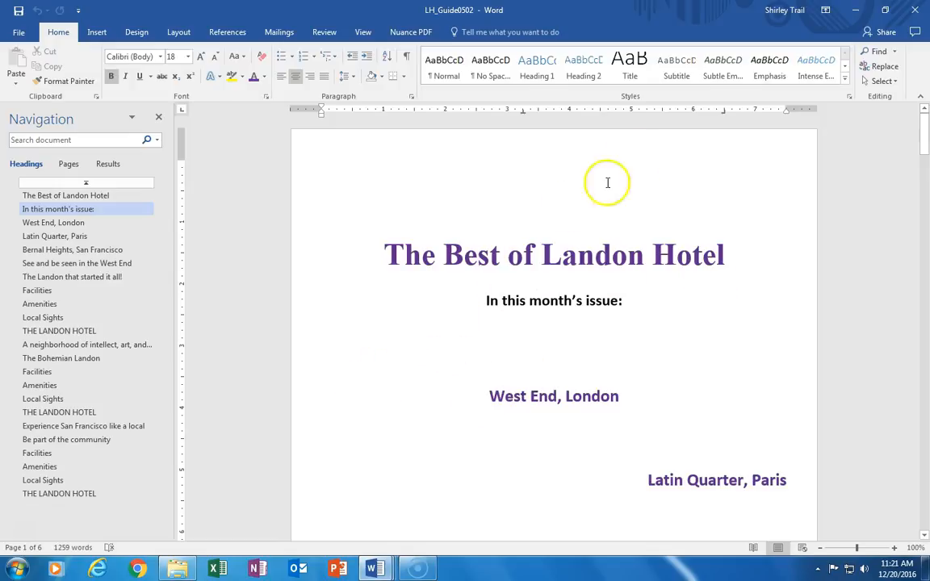
Step: Open the page header area and scroll through the header and footer zones of the first pages, then close it
left_click_drag(924, 129, 925, 167)
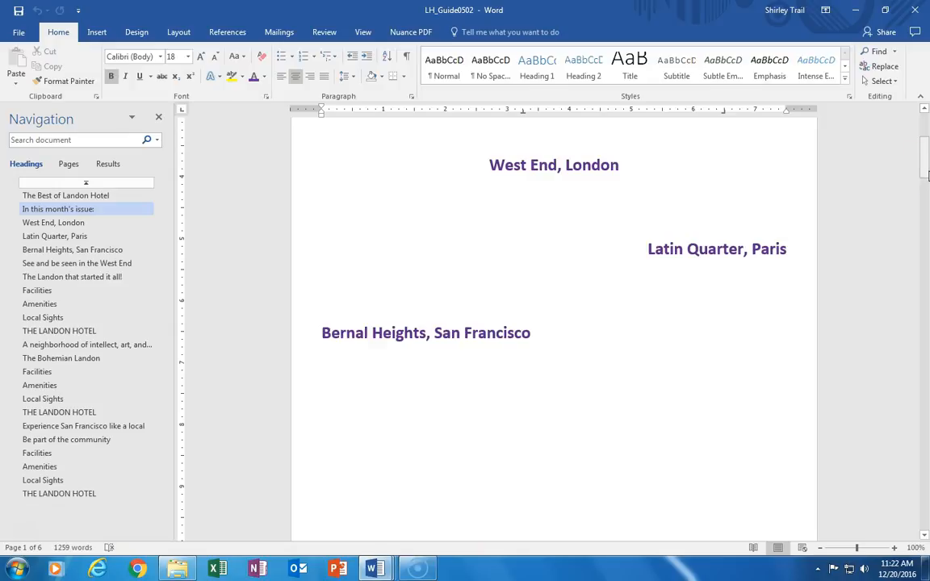
left_click_drag(925, 165, 926, 146)
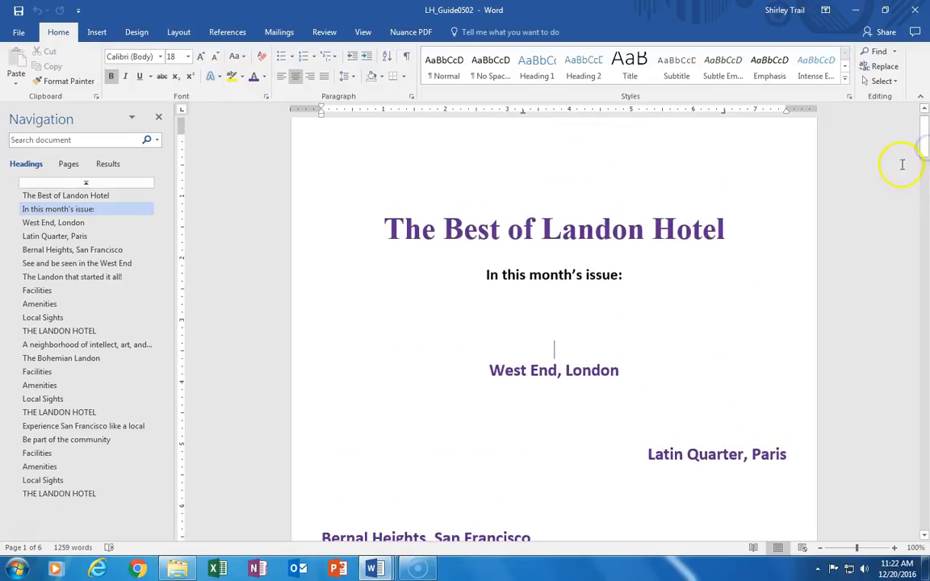
left_click(527, 135)
double_click(527, 135)
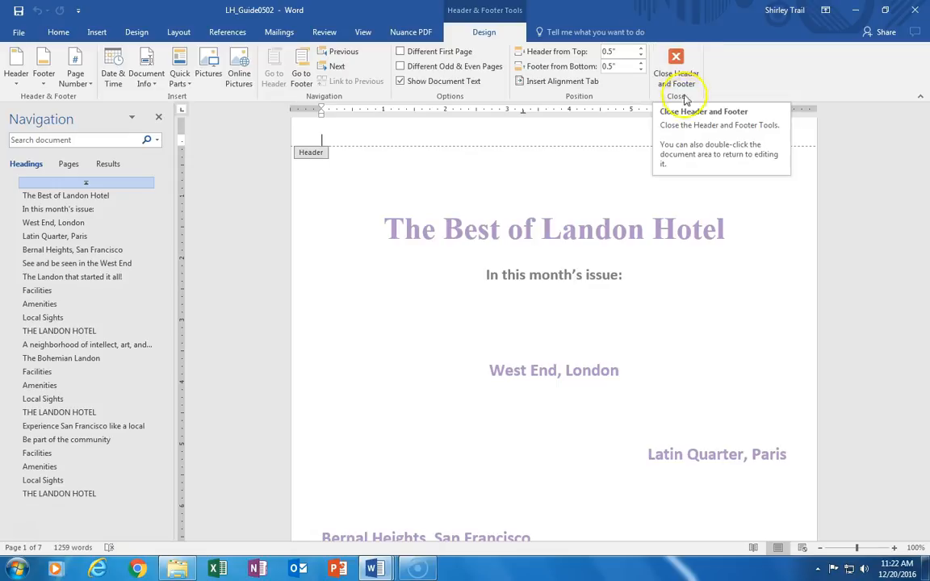
left_click_drag(925, 135, 924, 168)
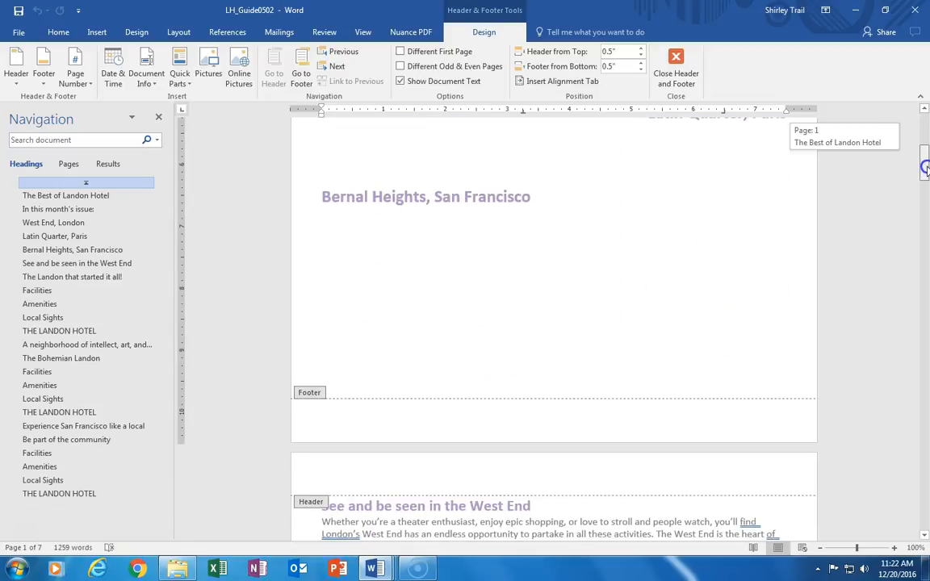
left_click_drag(925, 168, 925, 225)
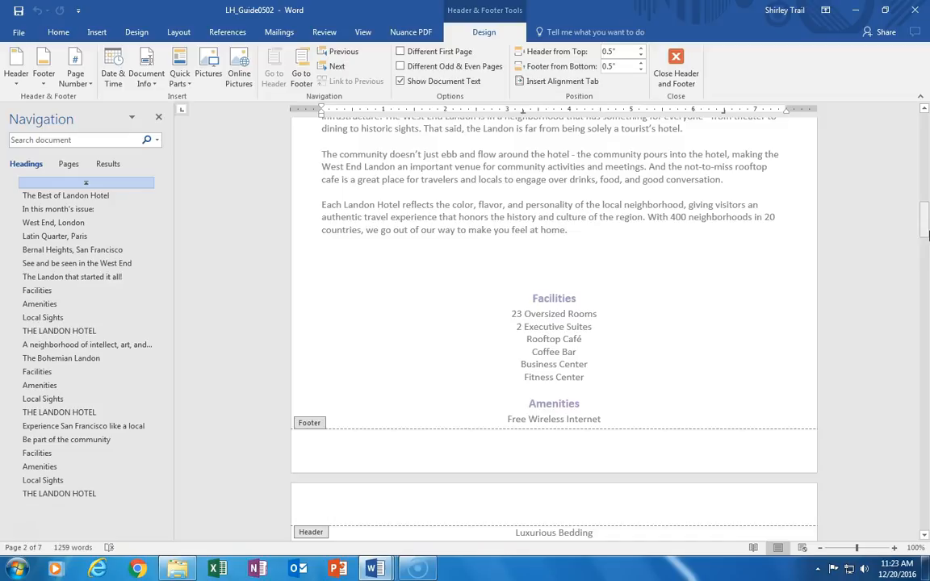
left_click(675, 60)
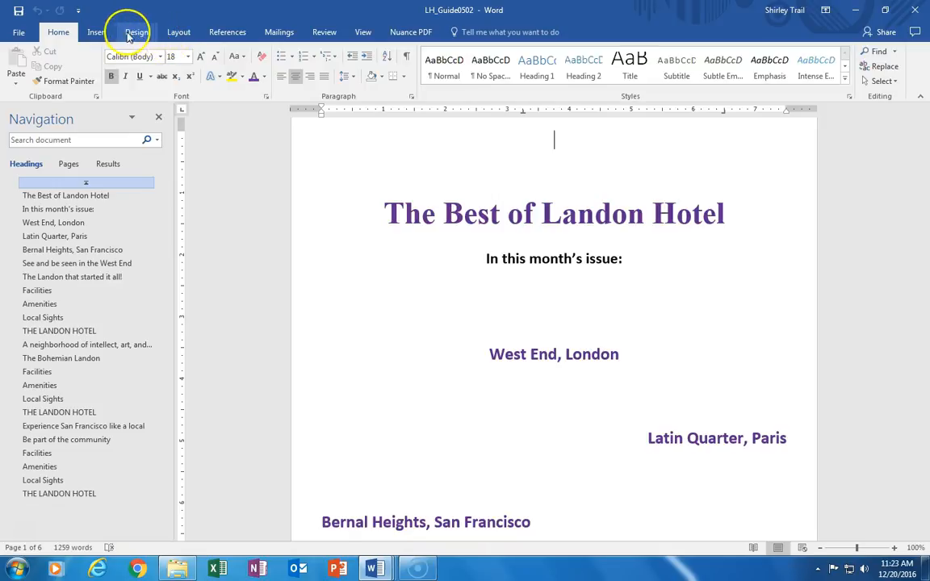
Step: Browse the built-in header and footer galleries without choosing a design
left_click(97, 31)
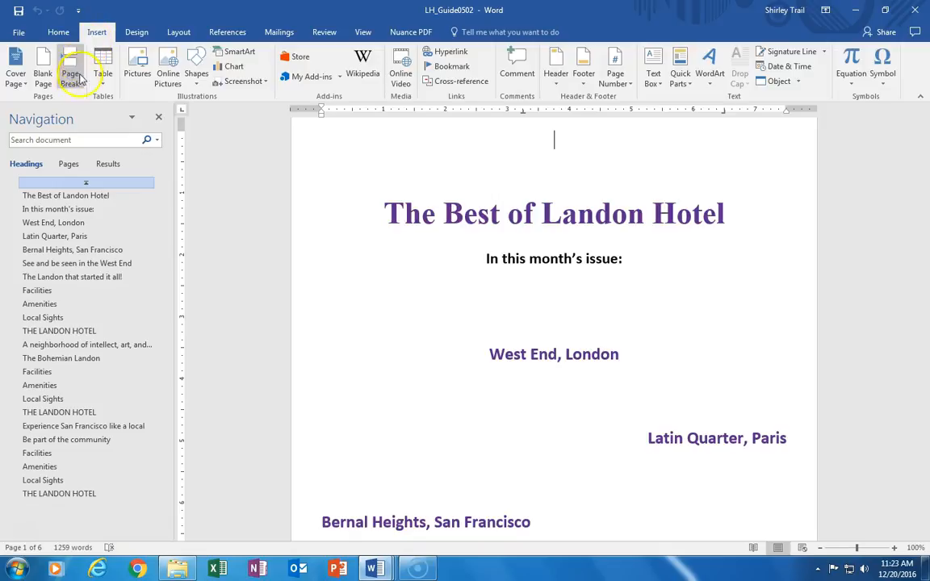
left_click(627, 105)
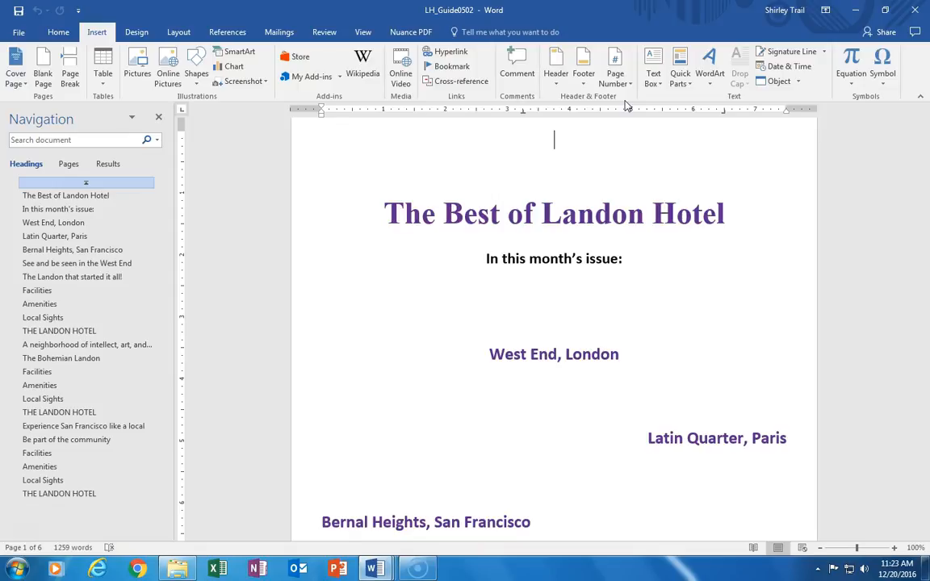
left_click(555, 81)
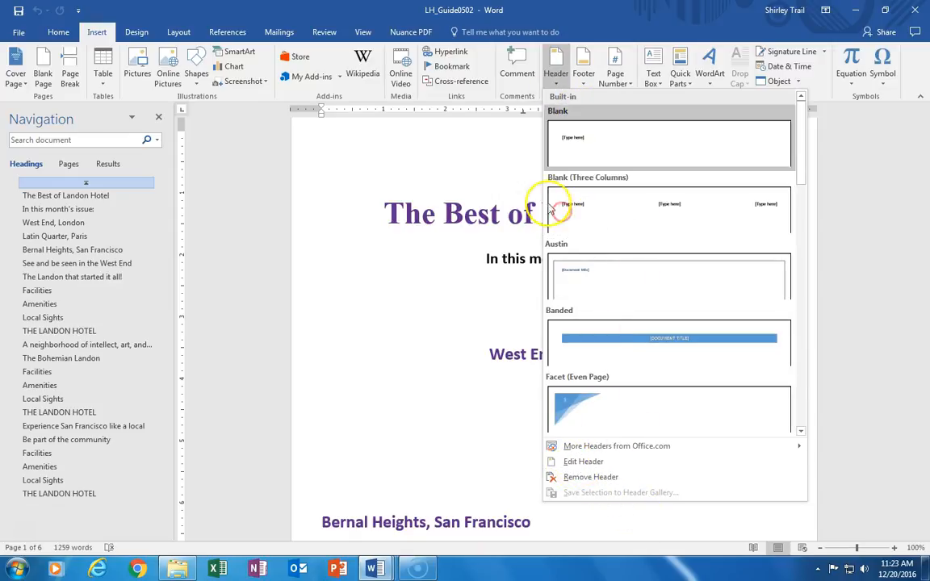
left_click(582, 75)
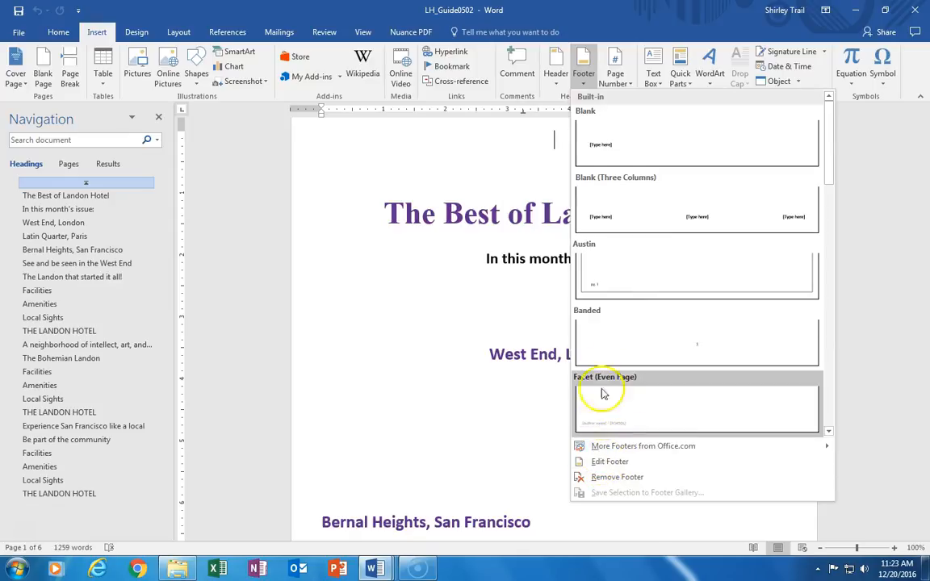
Step: Insert a Plain Number 3 page number at the bottom of the page
left_click(615, 79)
mouse_move(634, 101)
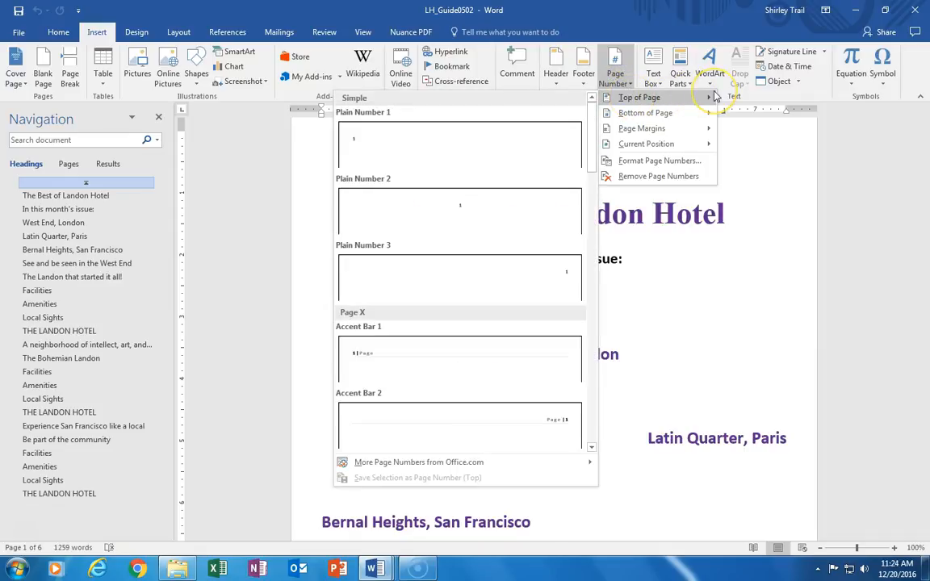
left_click(686, 114)
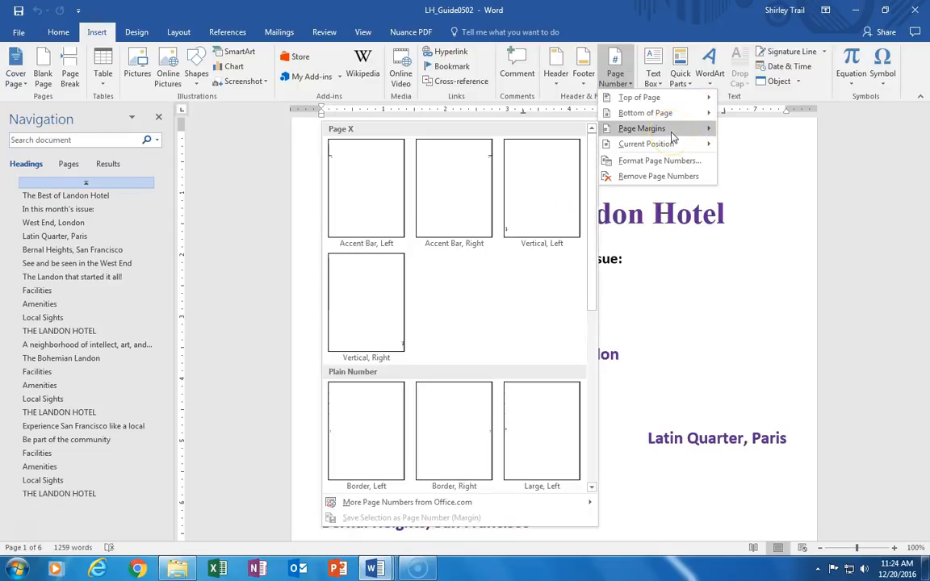
mouse_move(670, 149)
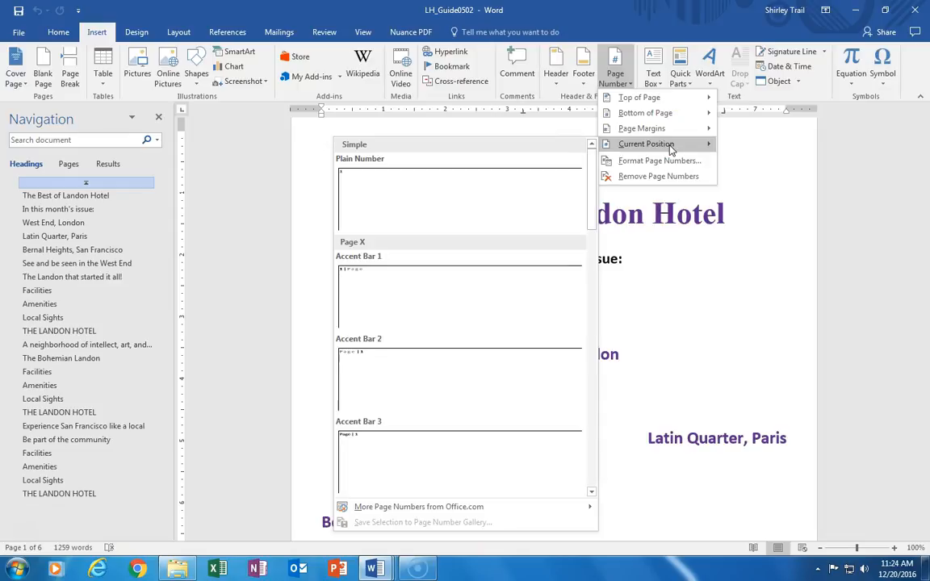
left_click(687, 116)
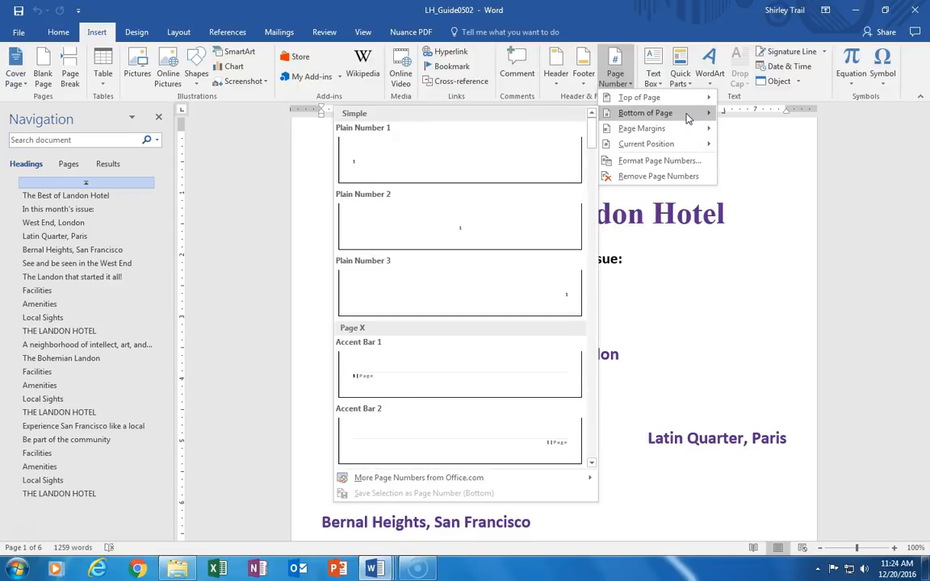
left_click(695, 119)
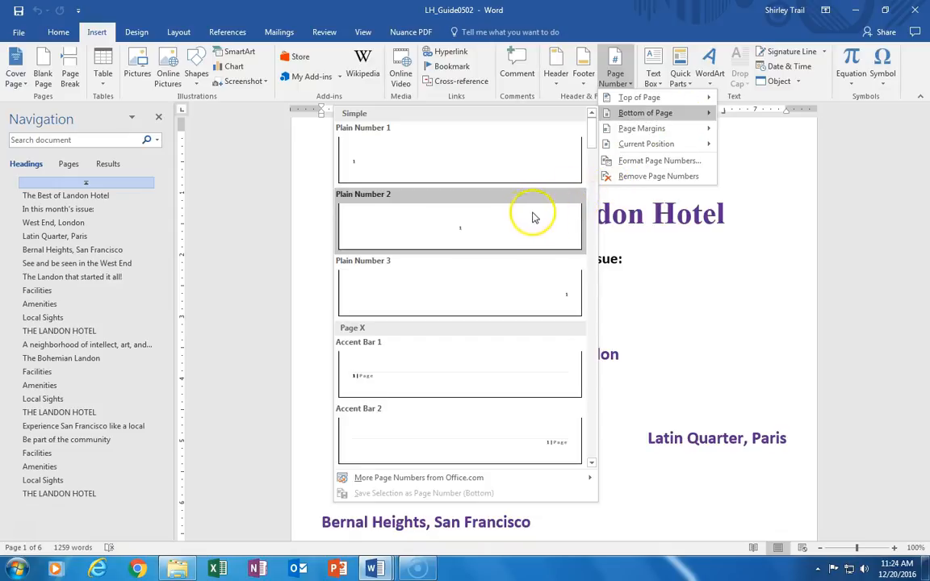
left_click(456, 292)
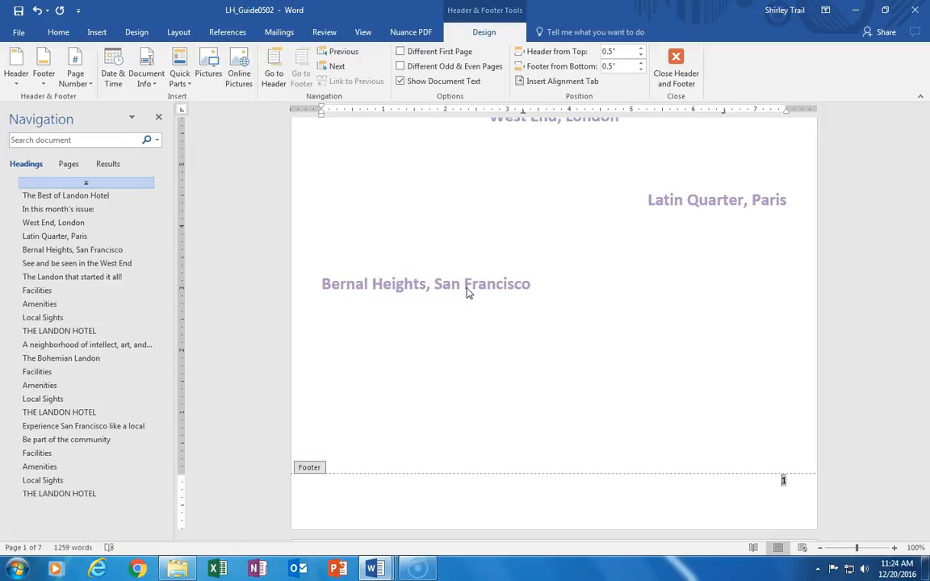
Step: Add the line "You'll feel better in our neighborhood...." in the footer below the page number
left_click(926, 159)
mouse_move(926, 158)
left_mouse_down()
mouse_move(925, 256)
mouse_move(926, 180)
left_mouse_up()
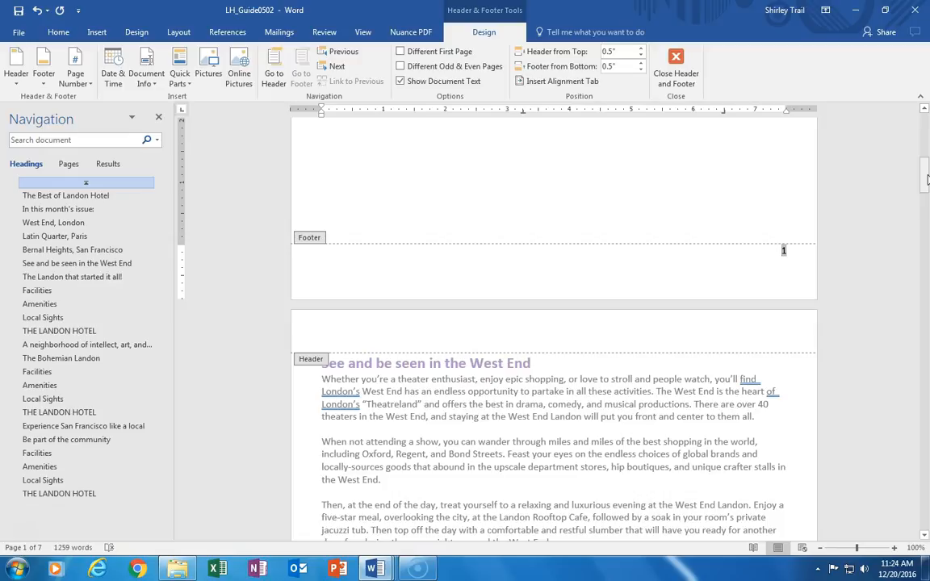
left_click(786, 265)
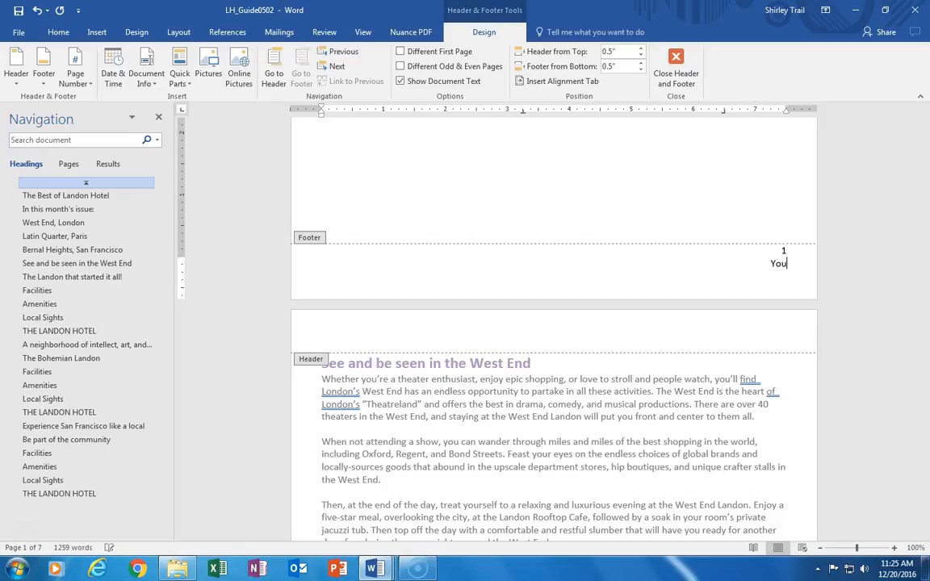
type("feel better in our neigh")
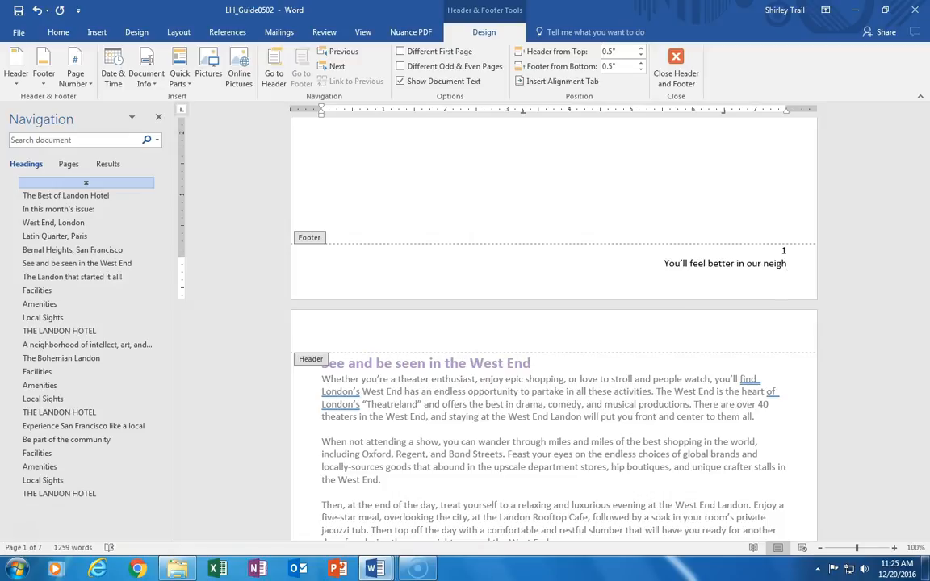
type("borhoo")
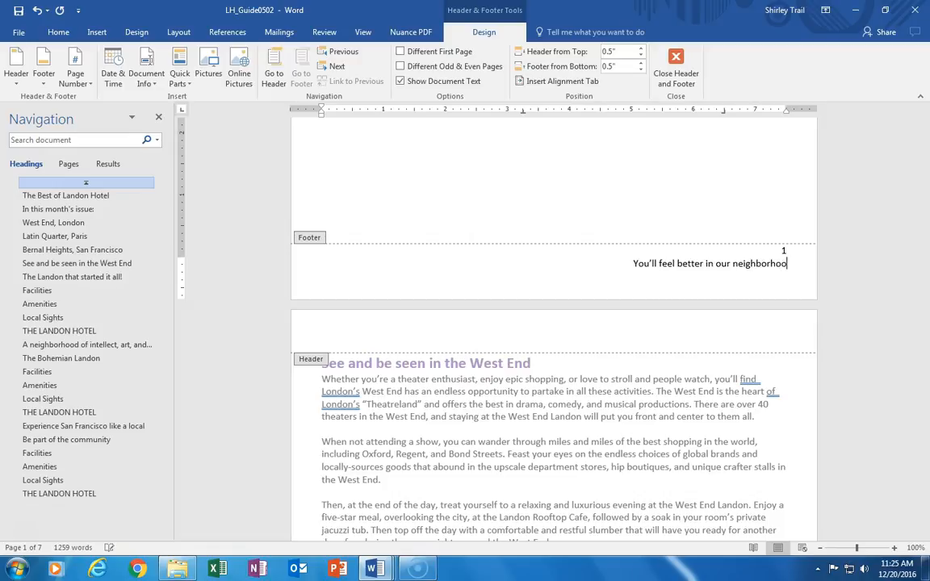
type("d....")
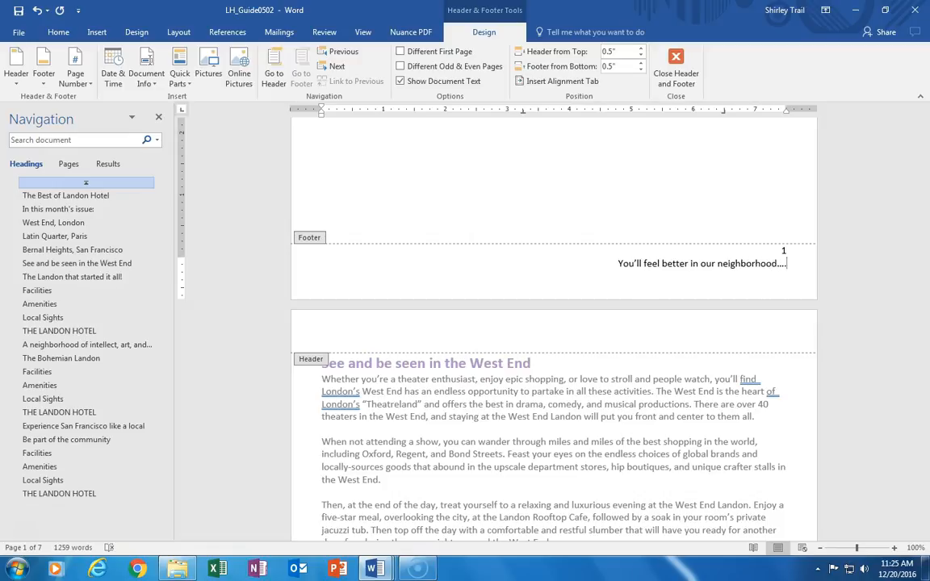
Step: Select the footer tagline and center it
left_click(721, 283)
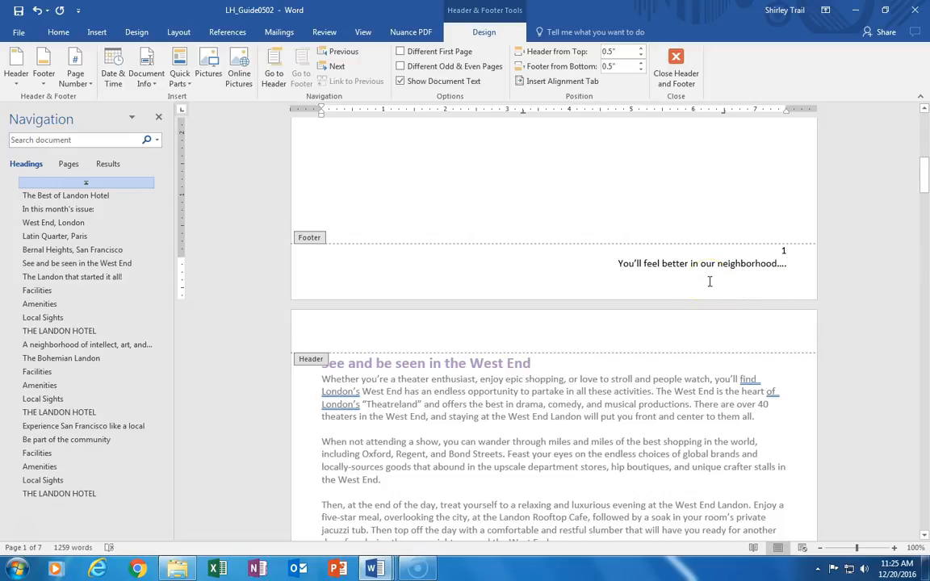
left_click(623, 264)
left_click_drag(625, 268, 791, 269)
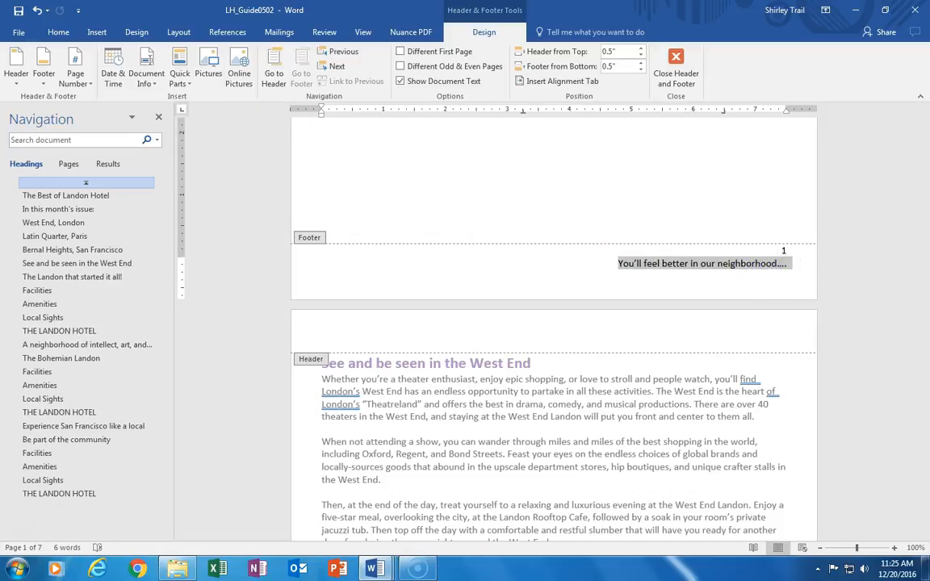
left_click(59, 33)
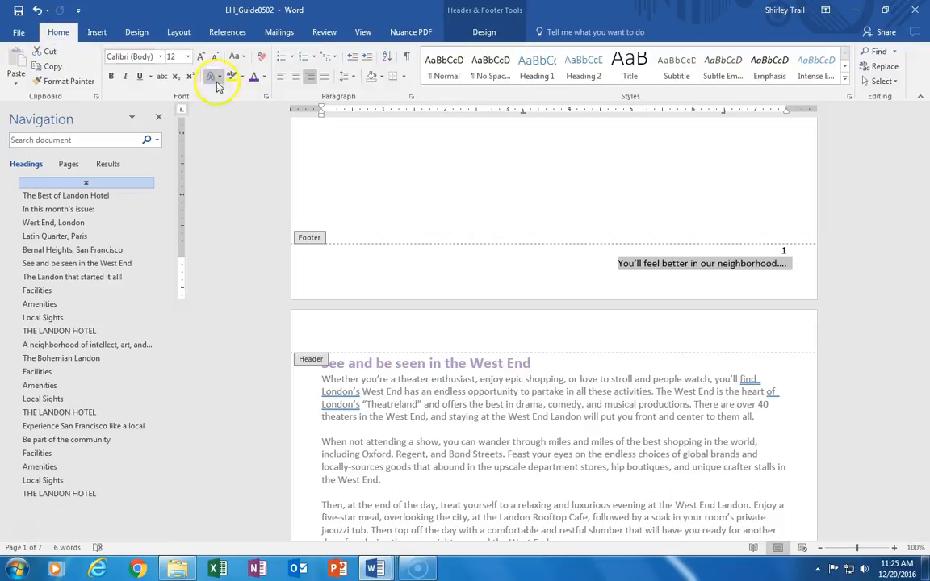
left_click(297, 77)
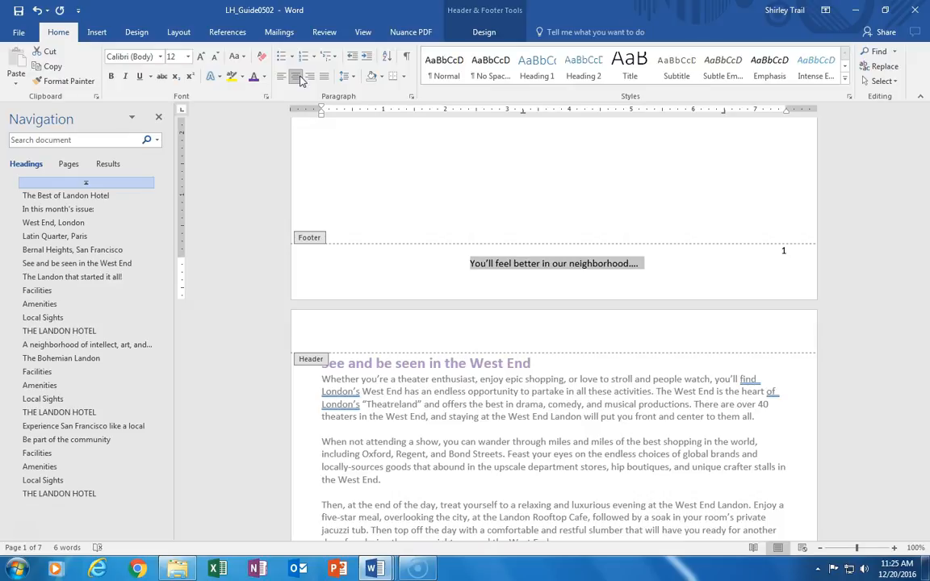
Step: Set the footer tagline's font to Arial Rounded MT Bold at size 17
left_click(162, 58)
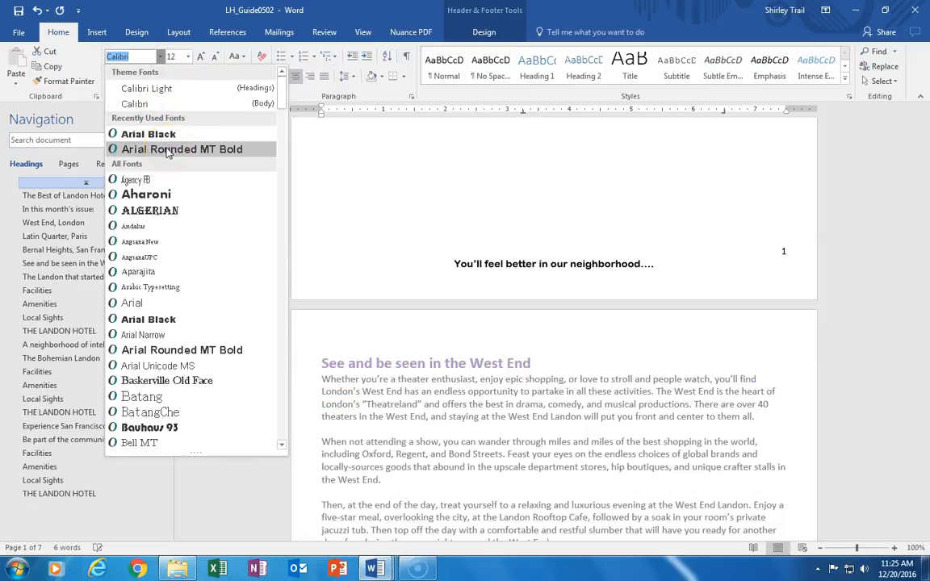
left_click(168, 150)
left_click(187, 57)
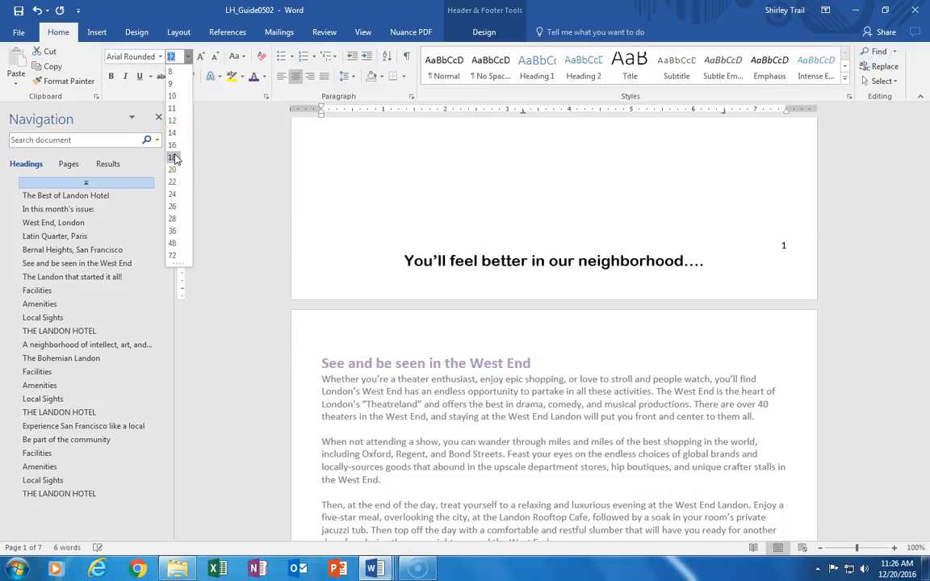
left_click(175, 158)
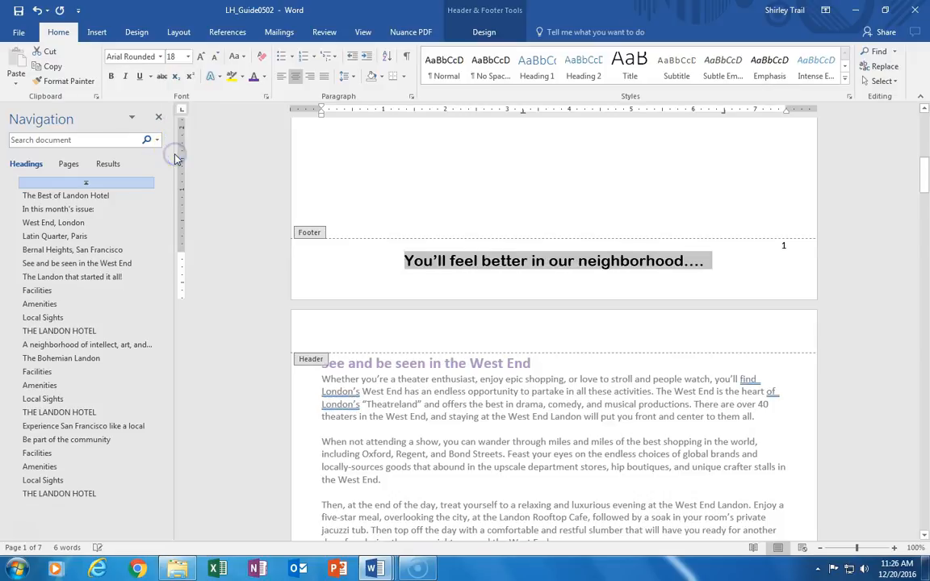
left_click(174, 54)
left_click(174, 54)
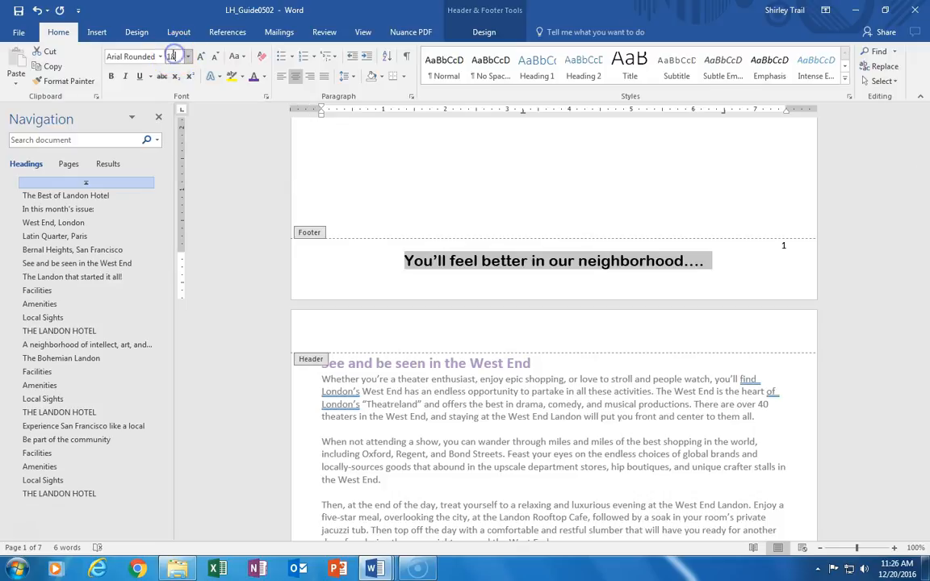
left_click_drag(168, 55, 178, 55)
type("17")
key("Return")
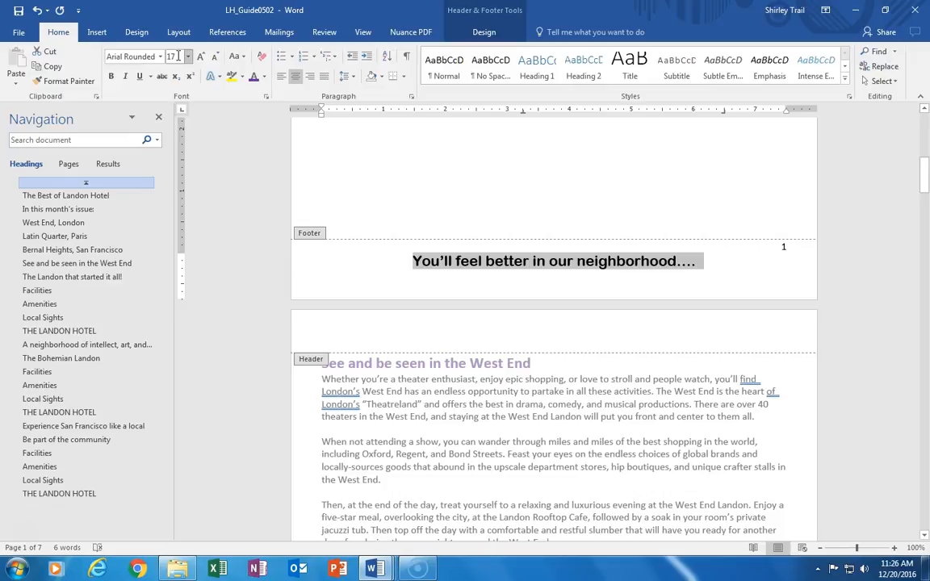
Step: Apply the standard purple font colour to the footer tagline
left_click(264, 77)
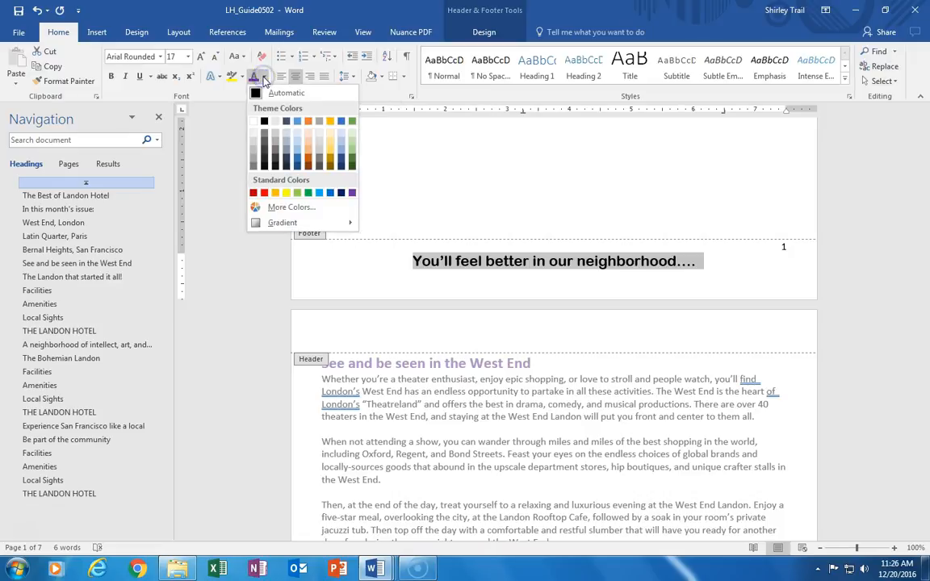
left_click(353, 194)
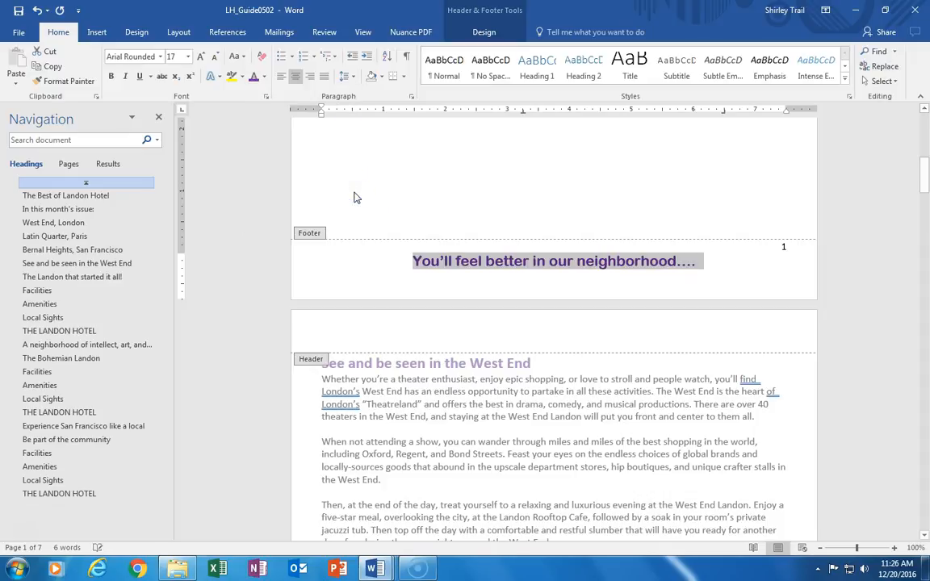
left_click(389, 273)
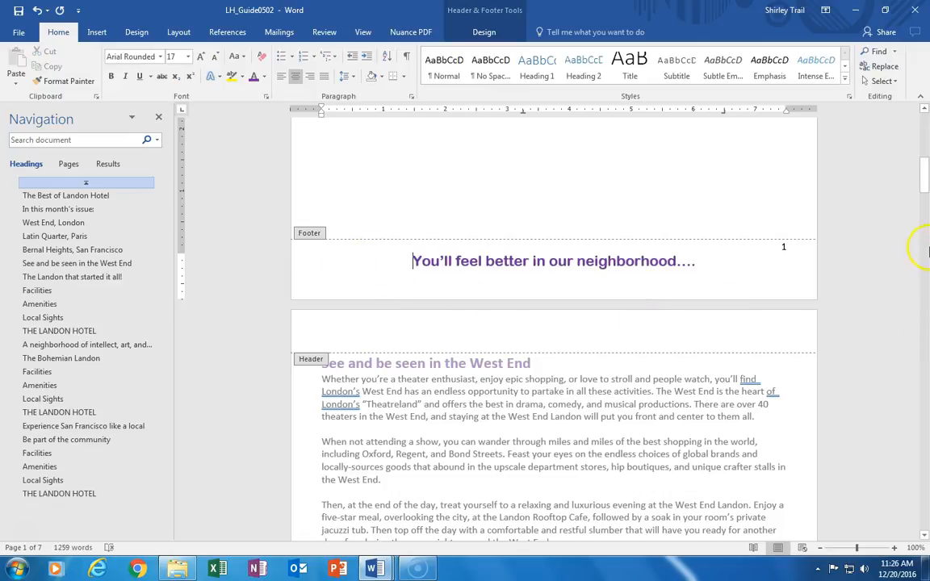
left_click_drag(925, 180, 926, 304)
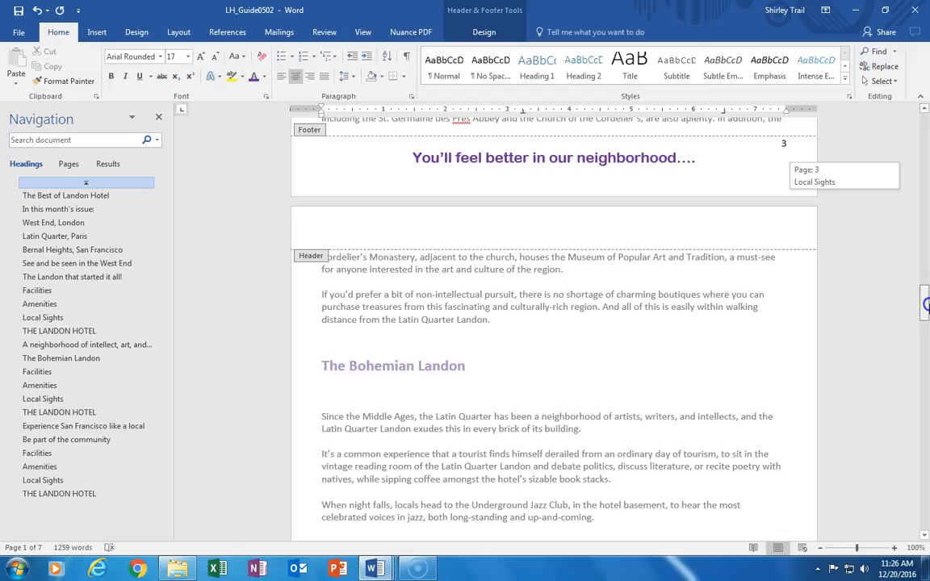
Step: Change the footer tagline's font to Calibri Light
left_click_drag(925, 304, 926, 304)
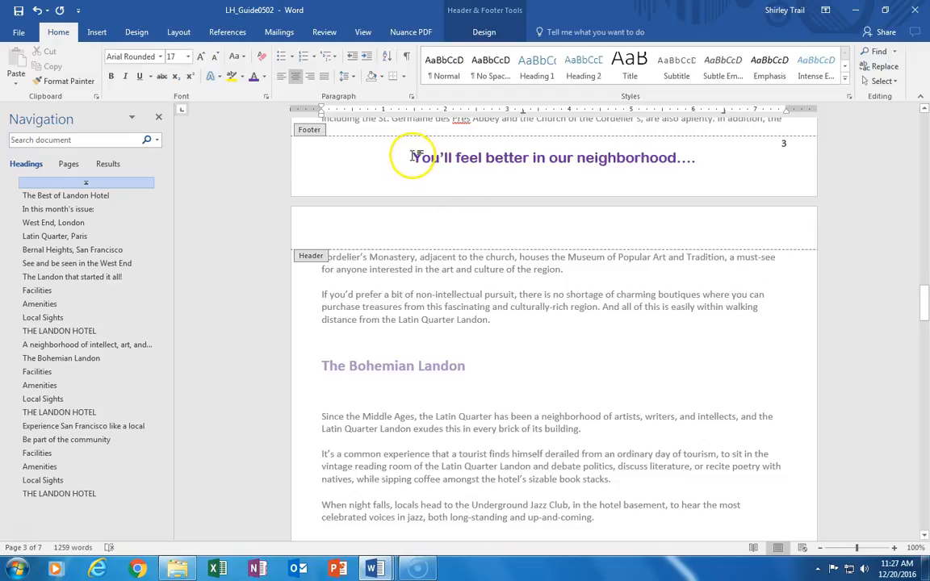
left_click_drag(411, 155, 694, 159)
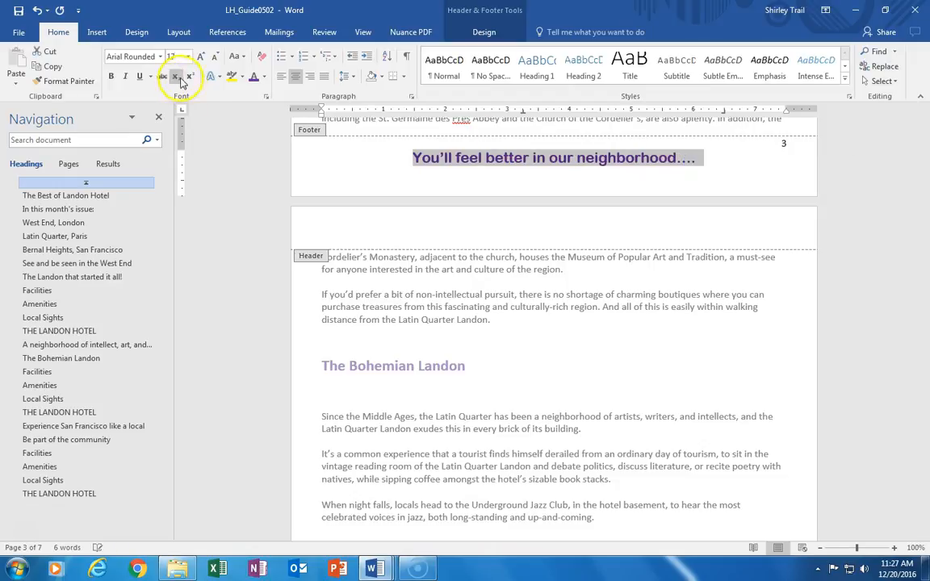
left_click(160, 56)
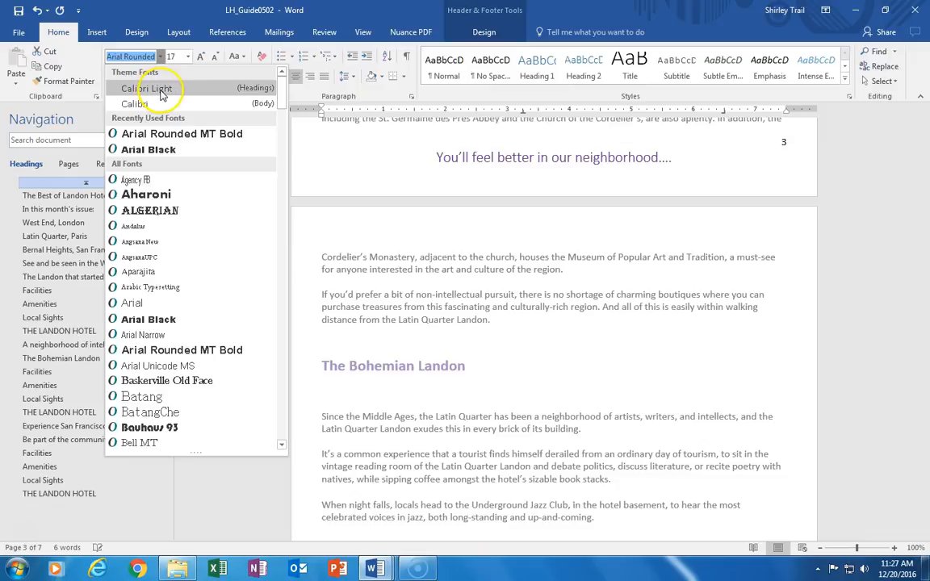
left_click(156, 89)
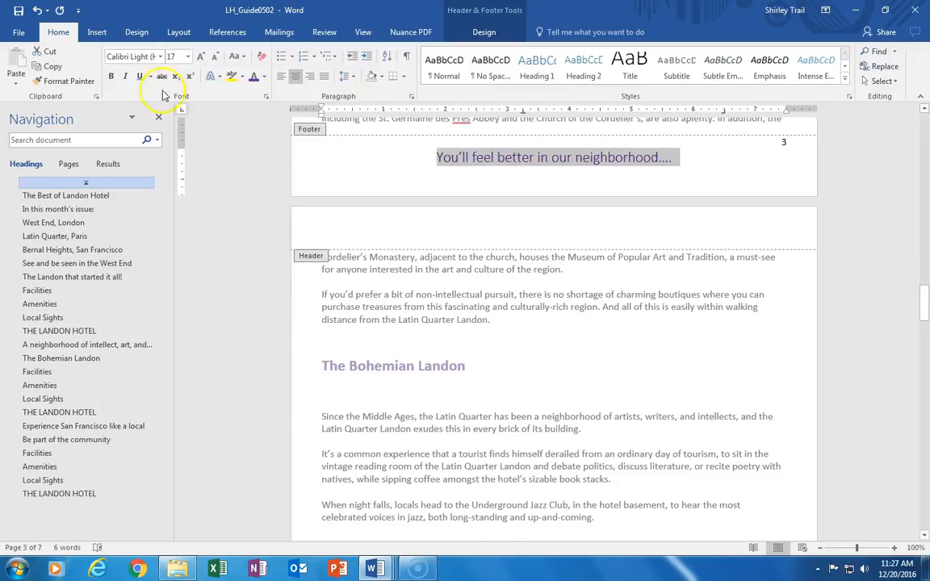
left_click(387, 165)
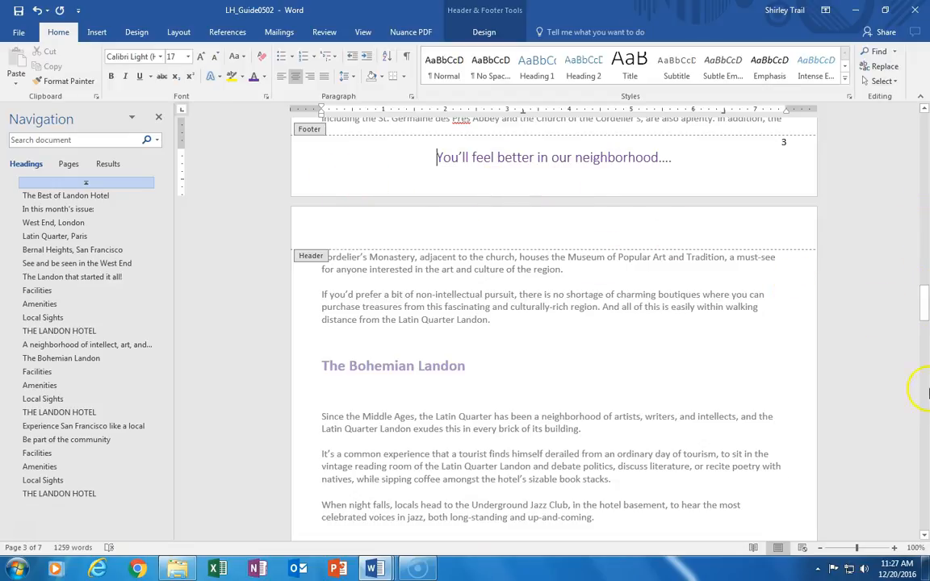
left_click_drag(925, 289, 925, 355)
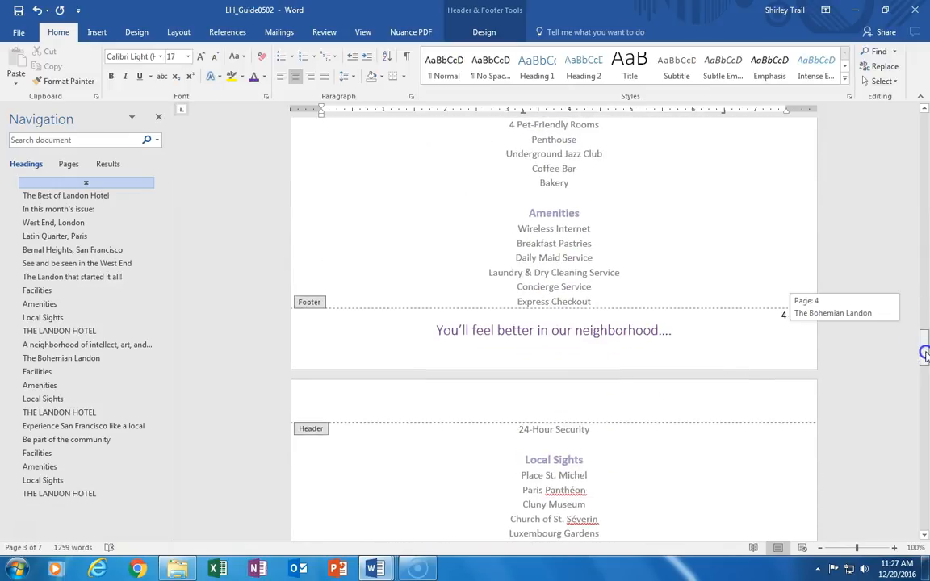
left_click_drag(924, 355, 925, 366)
left_click_drag(925, 365, 925, 269)
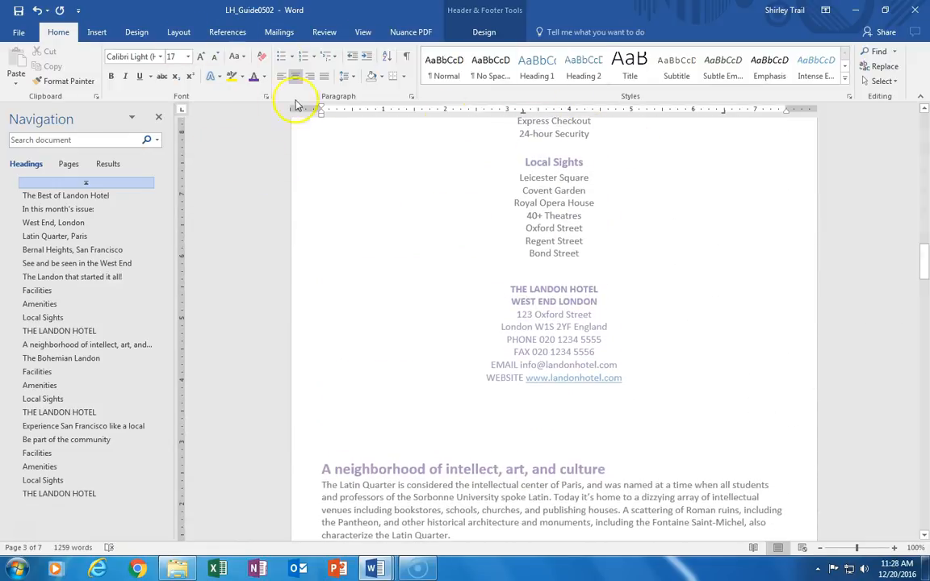
left_click(103, 33)
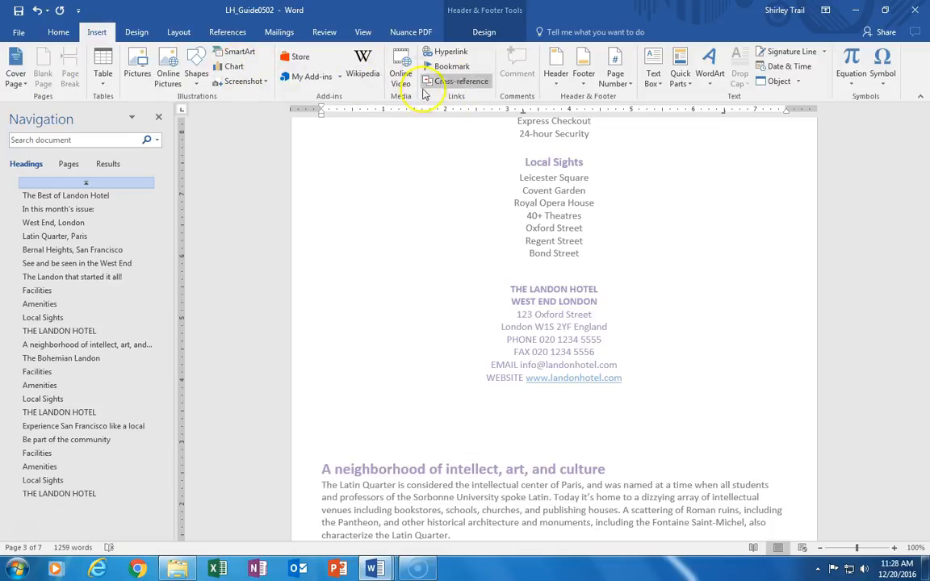
left_click(583, 76)
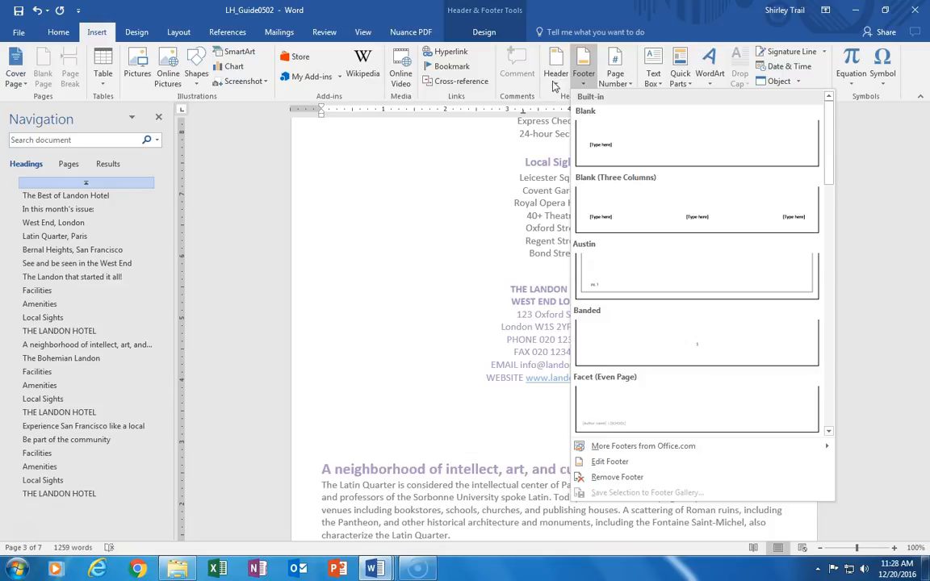
left_click(410, 145)
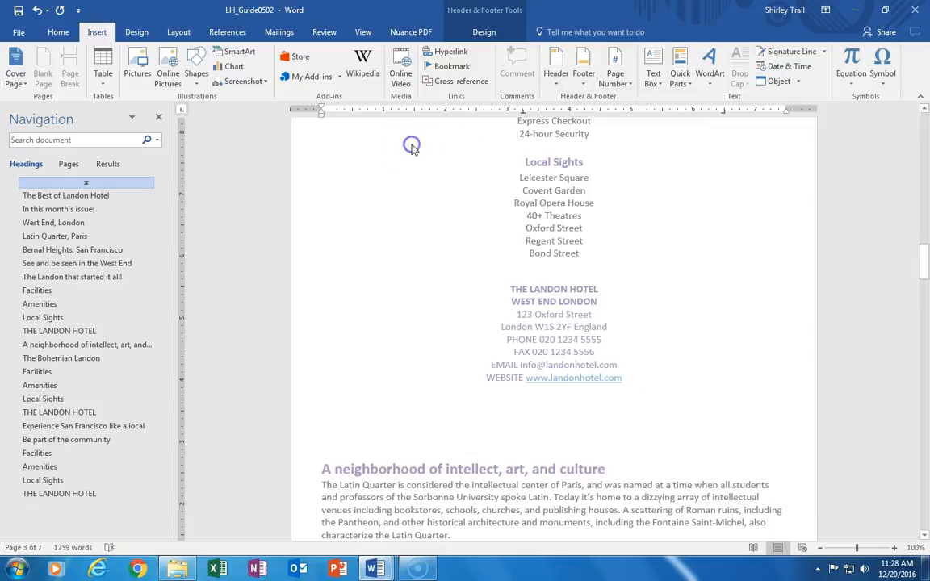
Step: Give the document a different first-page header and footer
left_click(132, 33)
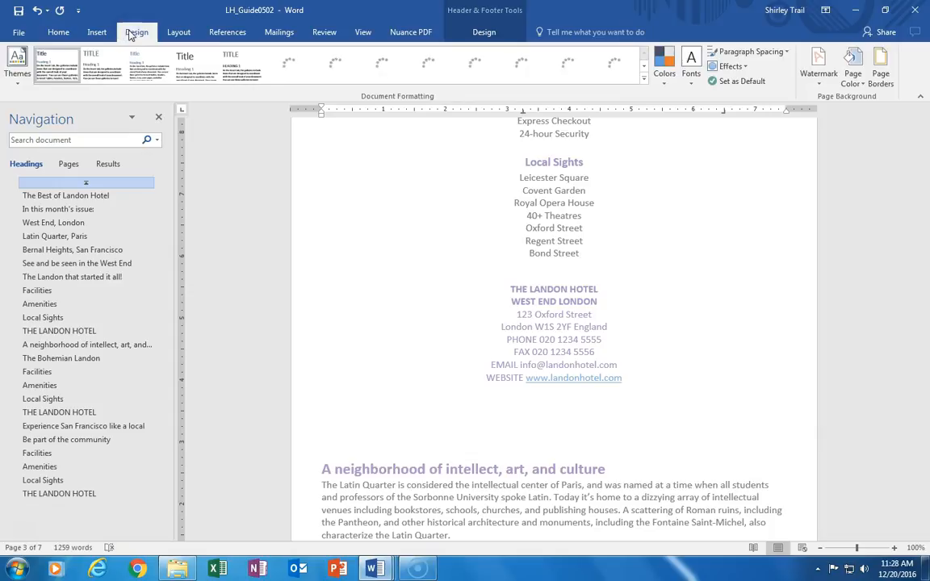
left_click(139, 38)
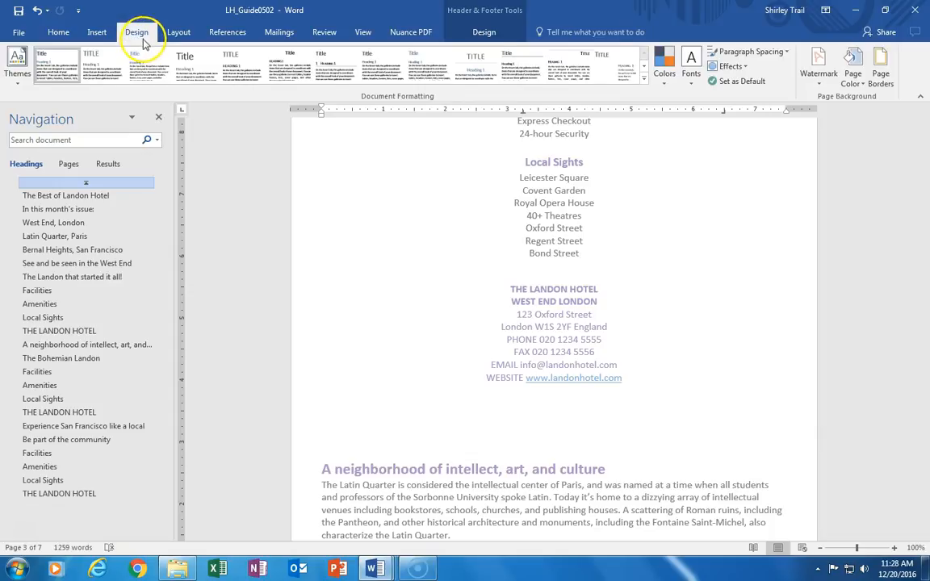
left_click(484, 32)
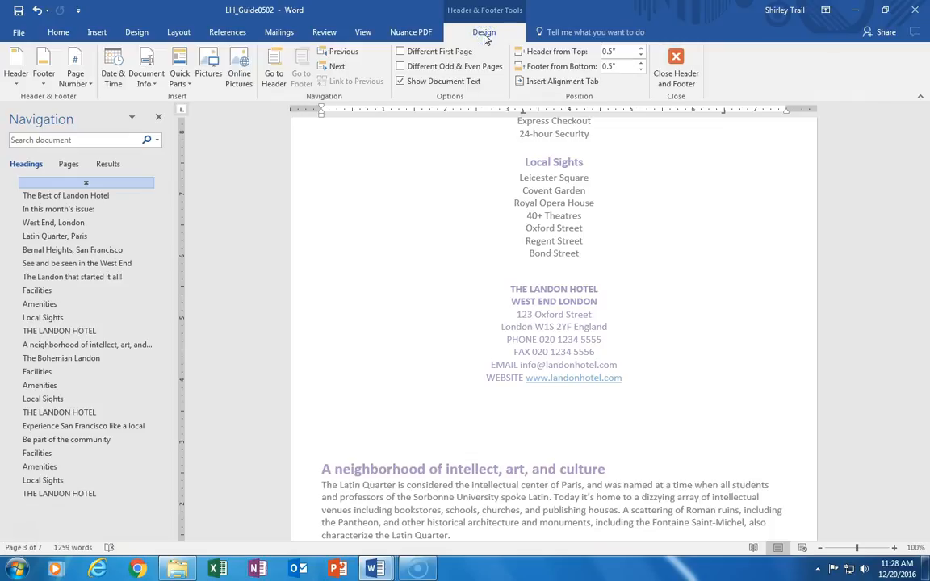
left_click(400, 52)
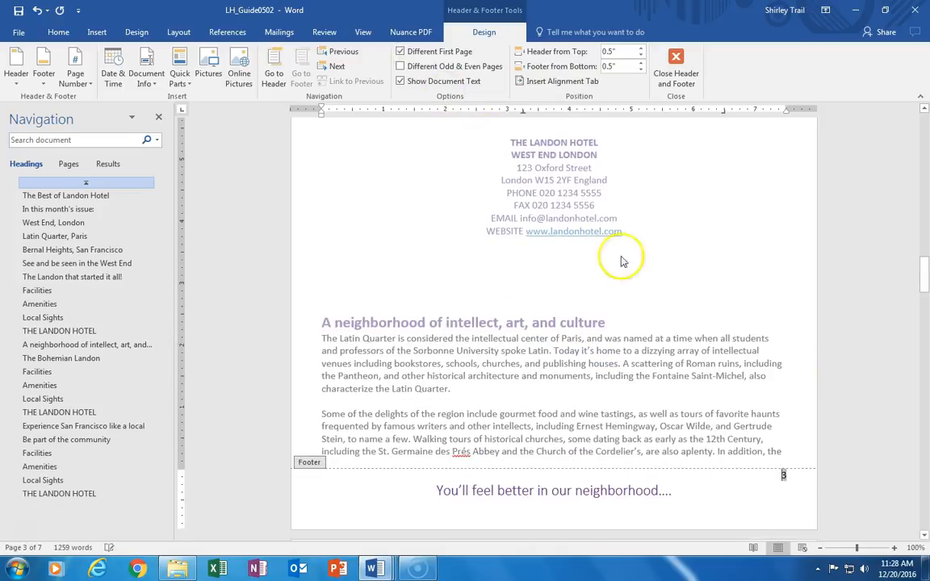
Step: Review the first-page footer and exit header and footer editing
left_click_drag(927, 313, 925, 264)
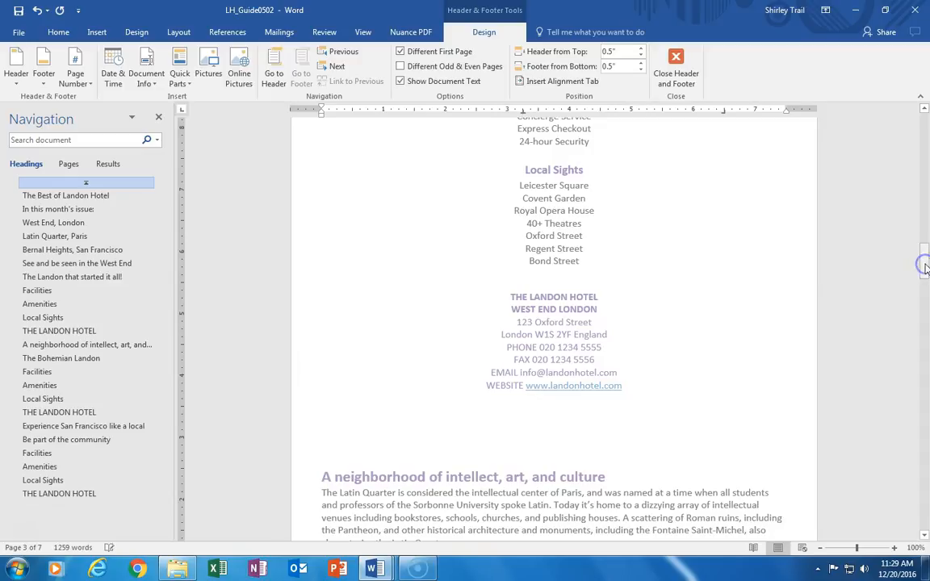
scroll(746, 297, "down", 3)
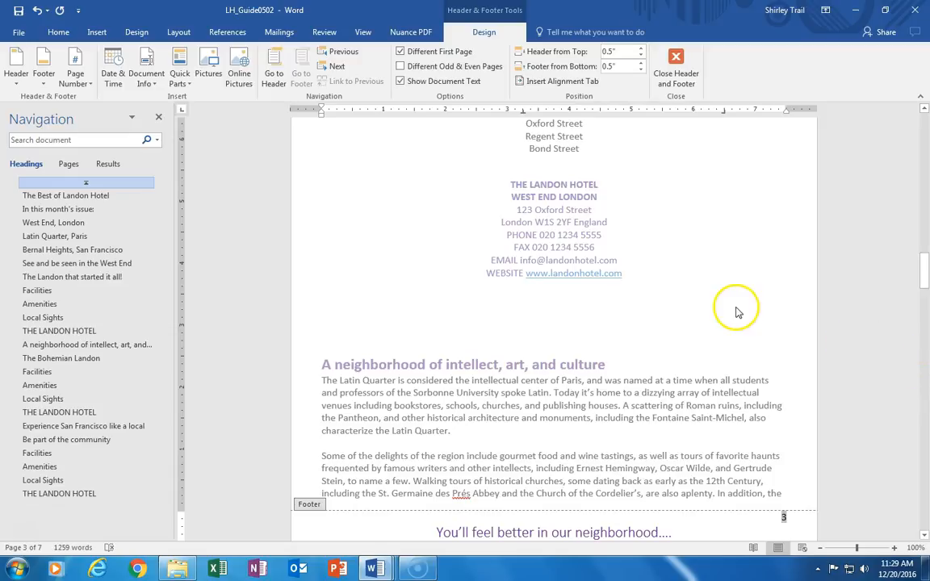
left_click_drag(925, 285, 924, 183)
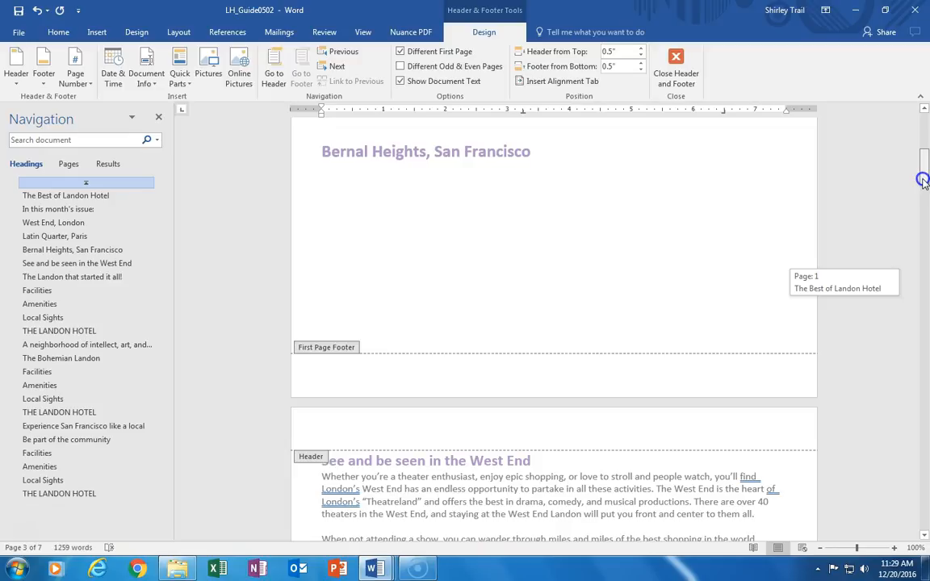
left_click_drag(923, 182, 923, 184)
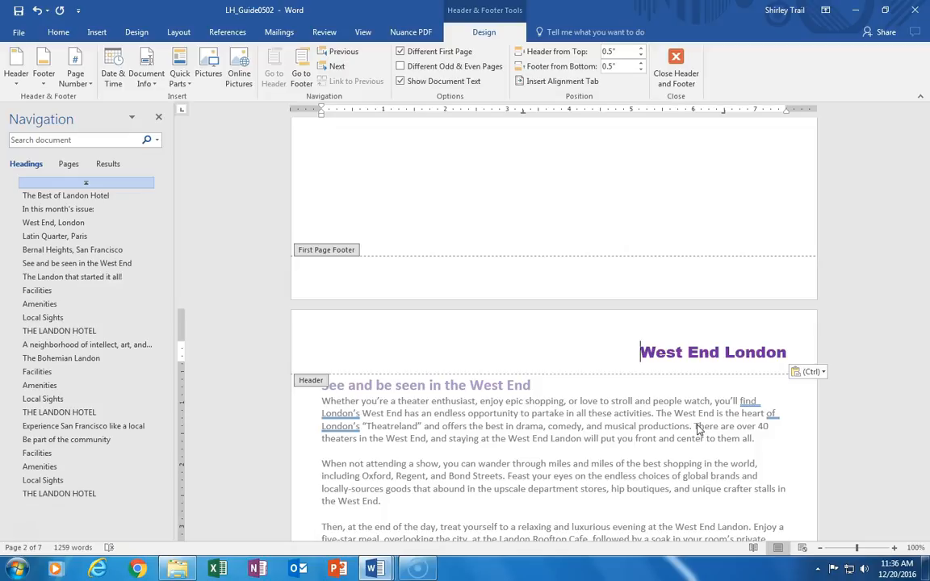
left_click_drag(926, 153, 926, 257)
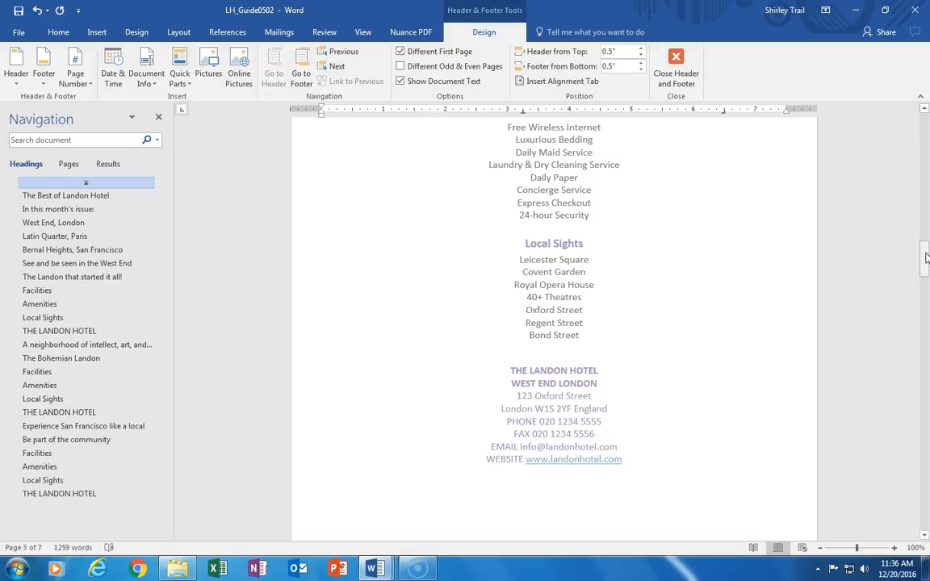
mouse_move(926, 253)
left_mouse_down()
mouse_move(926, 163)
mouse_move(926, 260)
left_mouse_up()
key("Escape")
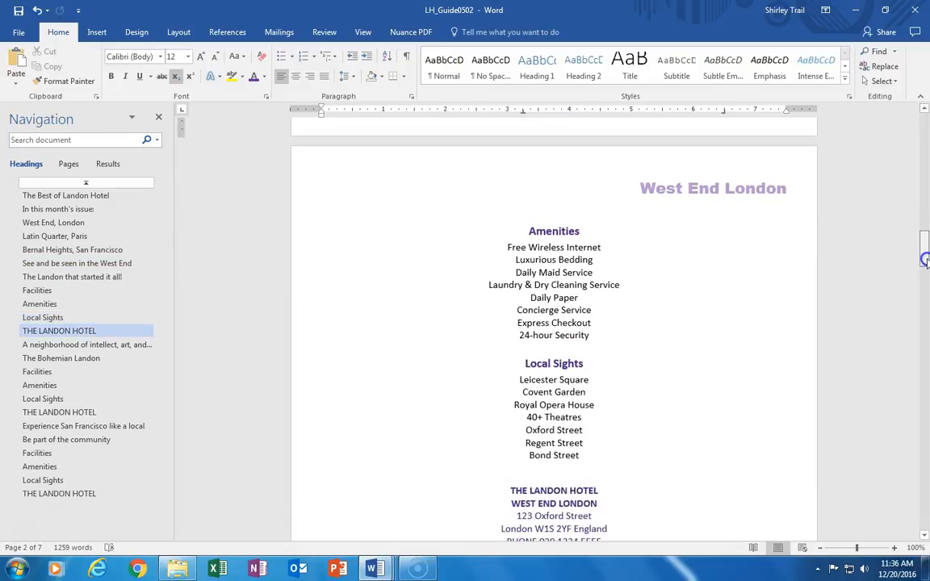